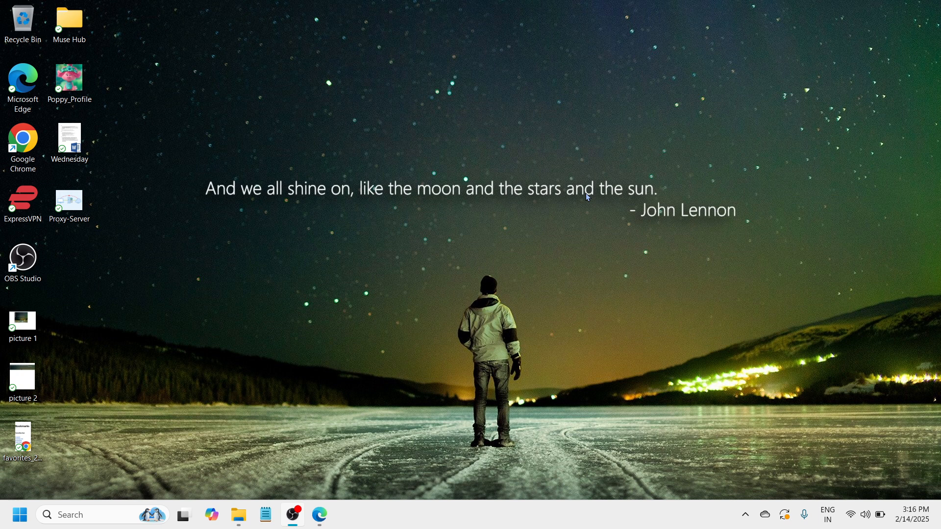
Step: Open the Delete browsing data dialog from the Privacy and security settings in Google Chrome
{"action": "left_click", "coordinate": [625, 99]}
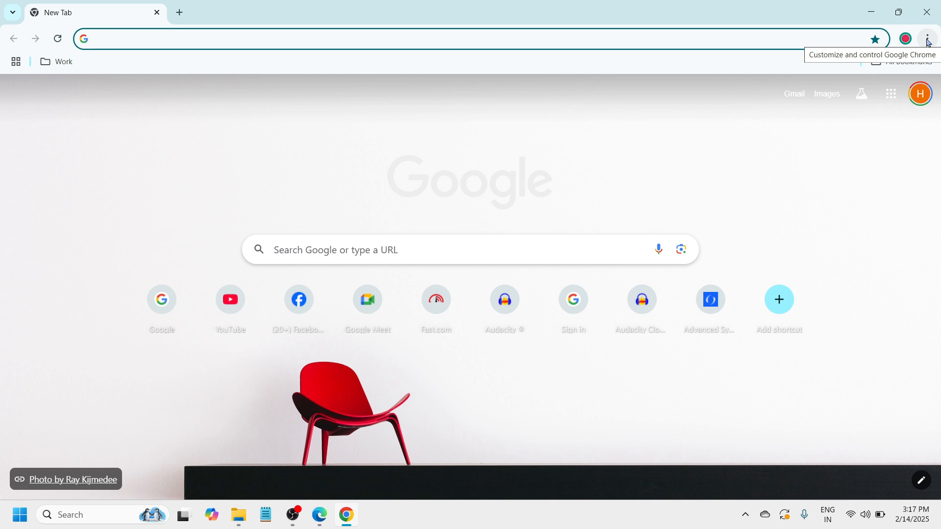
{"action": "left_click", "coordinate": [930, 41]}
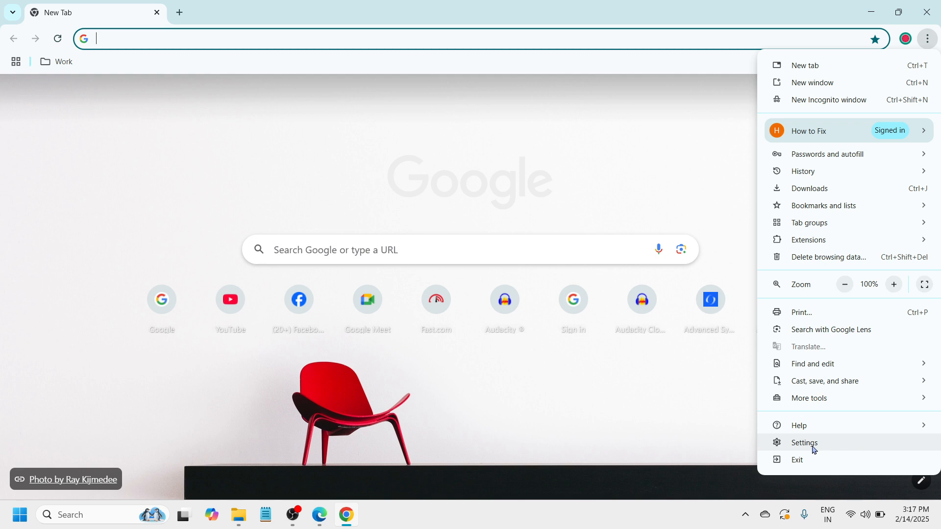
{"action": "left_click", "coordinate": [887, 447]}
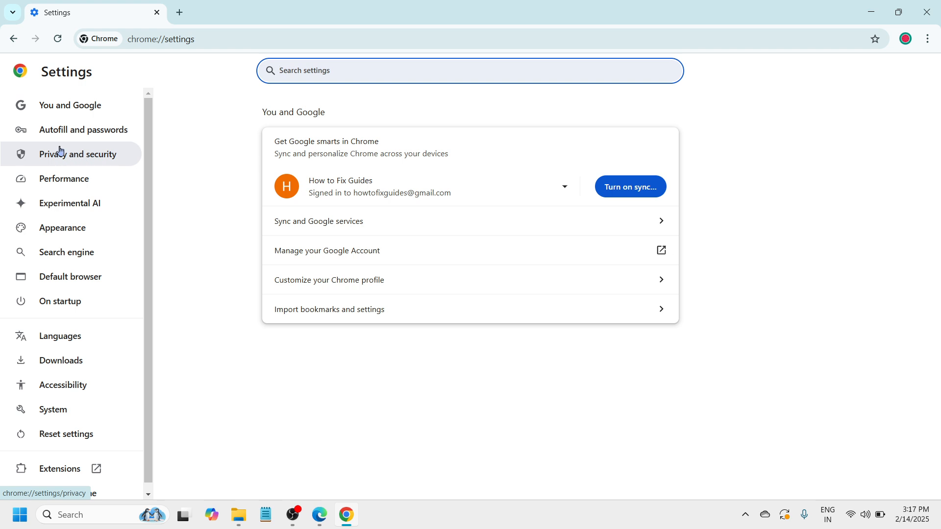
{"action": "left_click", "coordinate": [96, 160]}
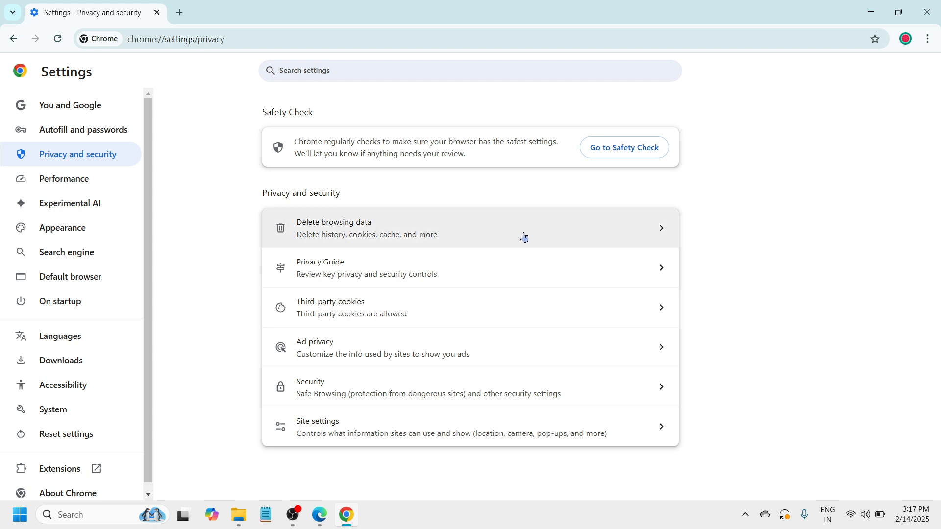
{"action": "left_click", "coordinate": [660, 230]}
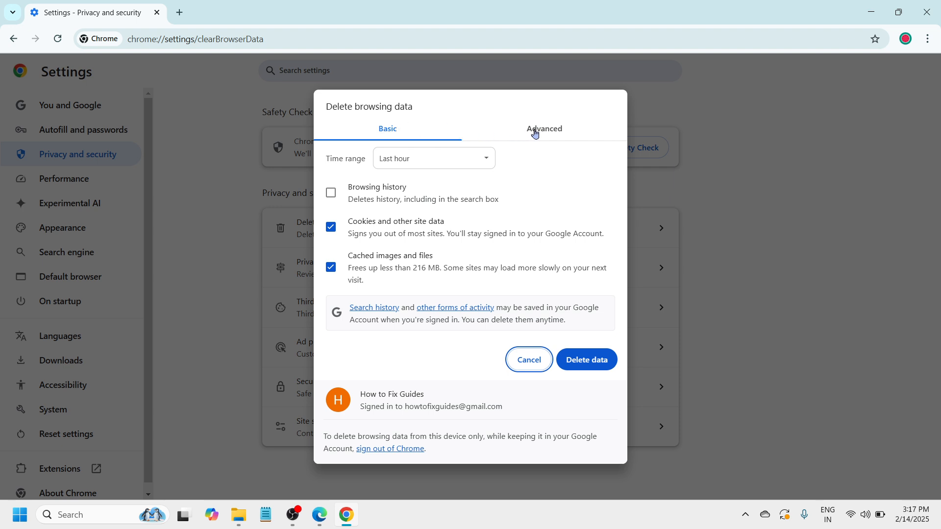
Step: Review the advanced data types offered for deletion, dismiss the dialog without deleting anything, and close Chrome
{"action": "left_click", "coordinate": [570, 133]}
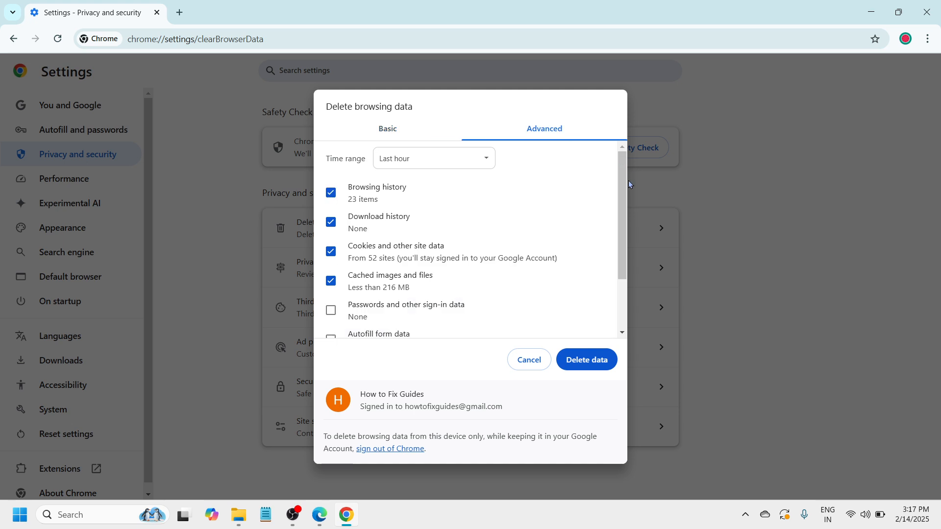
{"action": "mouse_move", "coordinate": [619, 190]}
{"action": "left_mouse_down"}
{"action": "mouse_move", "coordinate": [628, 213]}
{"action": "mouse_move", "coordinate": [629, 194]}
{"action": "left_mouse_up"}
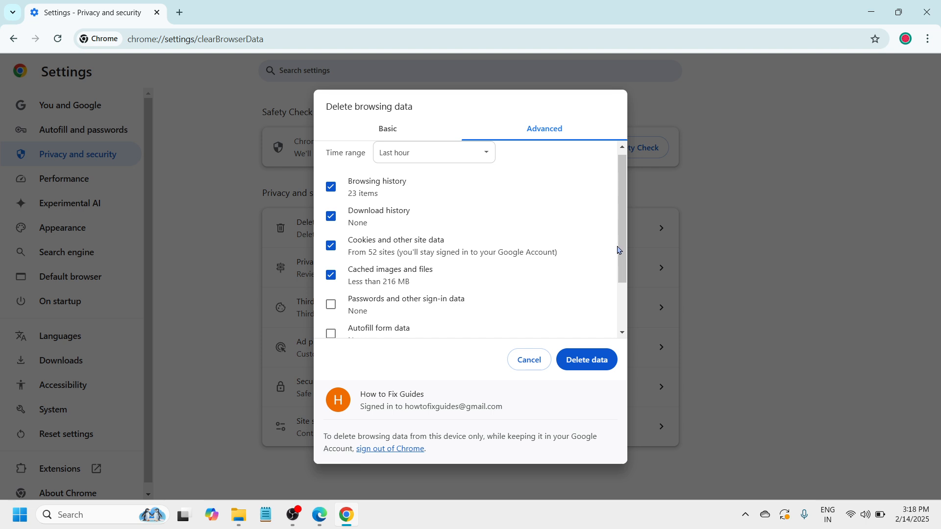
{"action": "left_click_drag", "start_coordinate": [619, 245], "coordinate": [621, 302]}
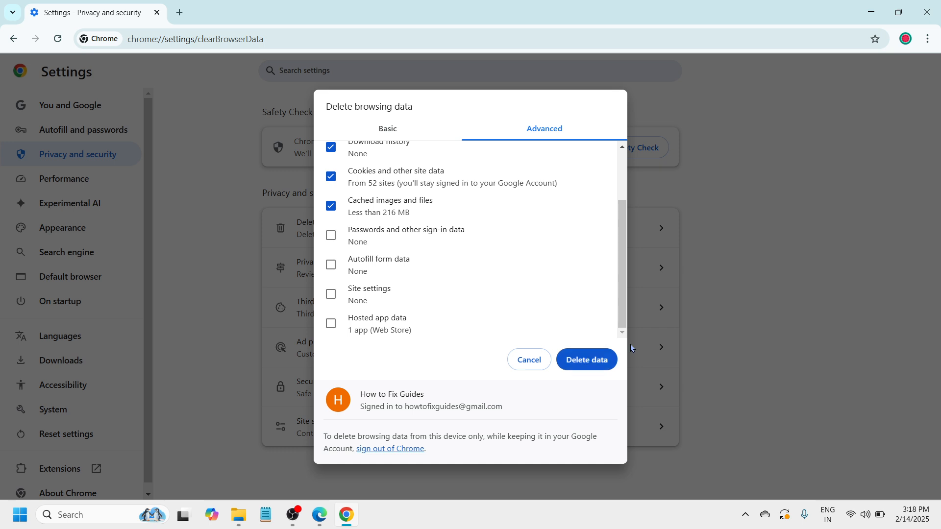
{"action": "left_click", "coordinate": [515, 364]}
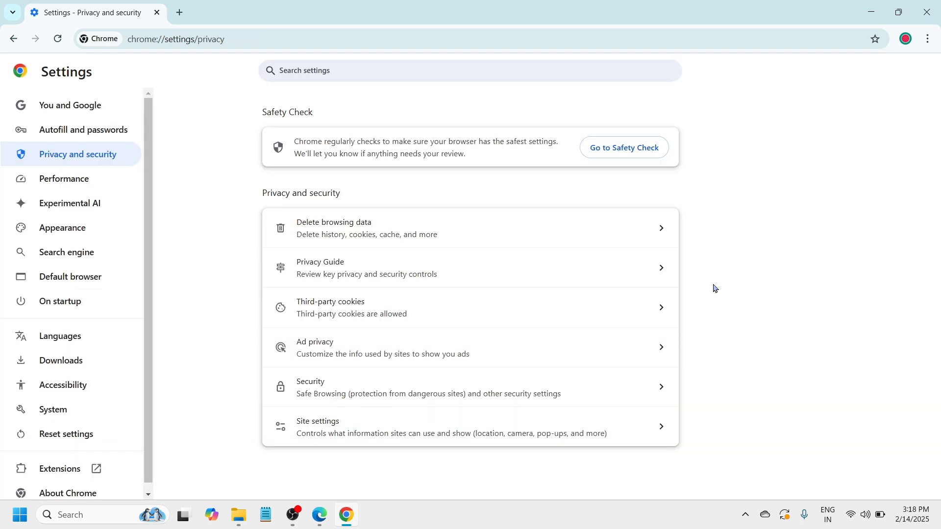
{"action": "left_click", "coordinate": [928, 14]}
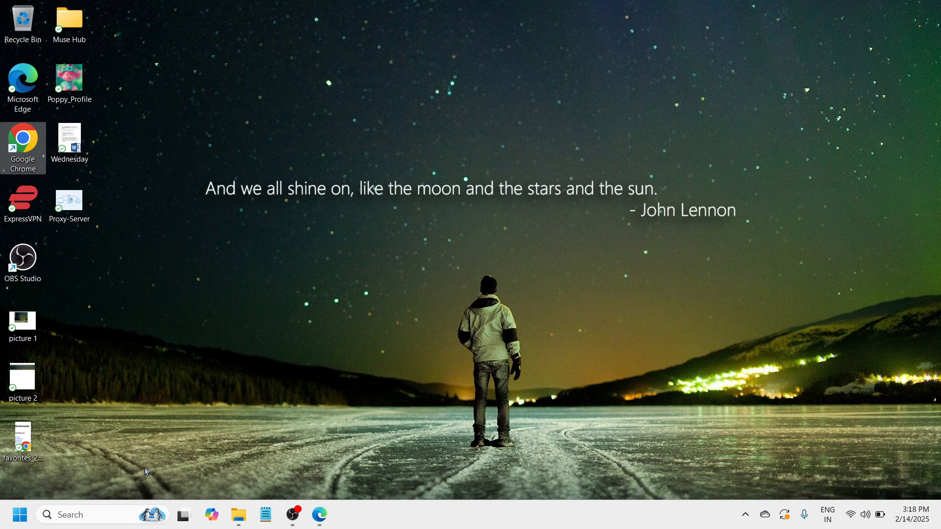
Step: Search Windows for "control panel" and open Control Panel
{"action": "left_click", "coordinate": [79, 516]}
{"action": "type", "text": "control pa"}
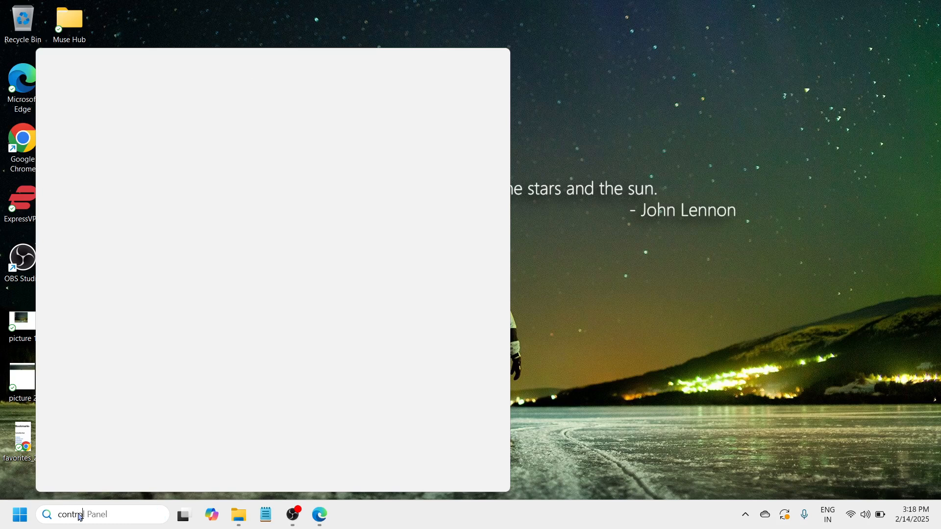
{"action": "type", "text": "n"}
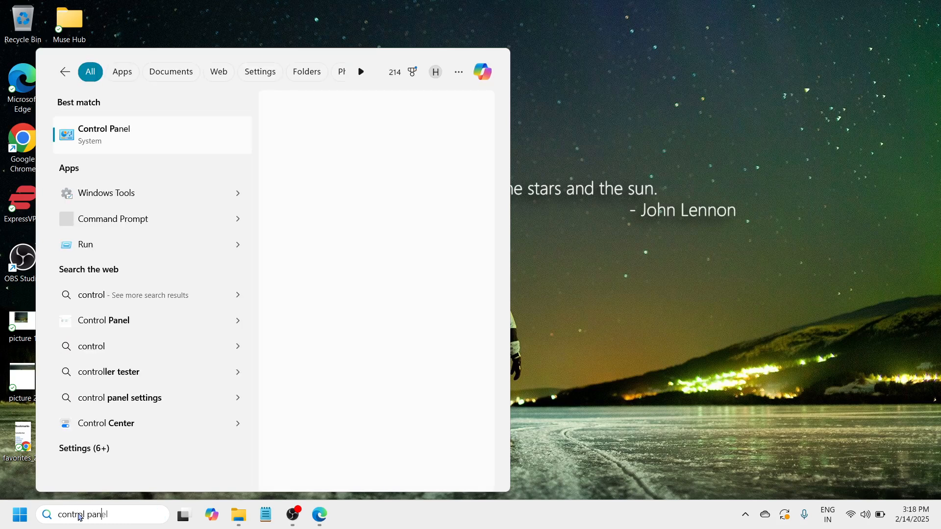
{"action": "type", "text": "el"}
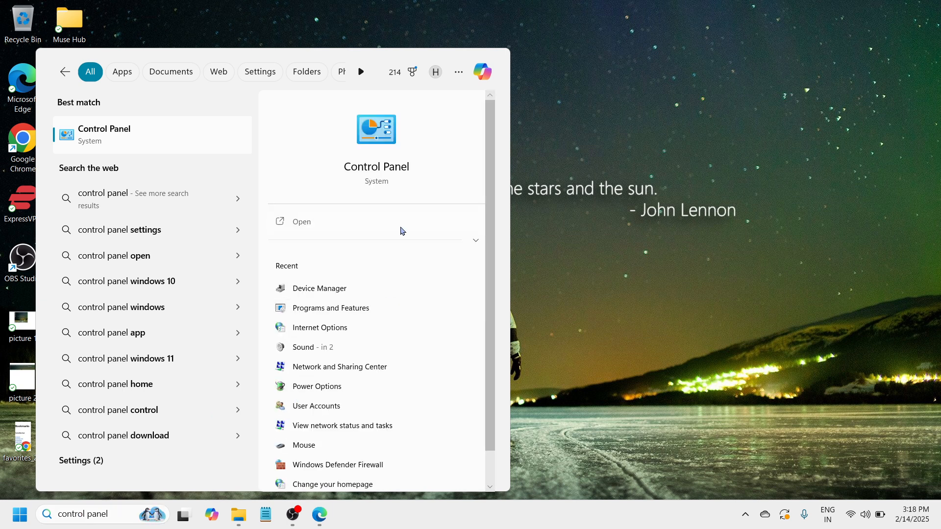
{"action": "left_click", "coordinate": [402, 228]}
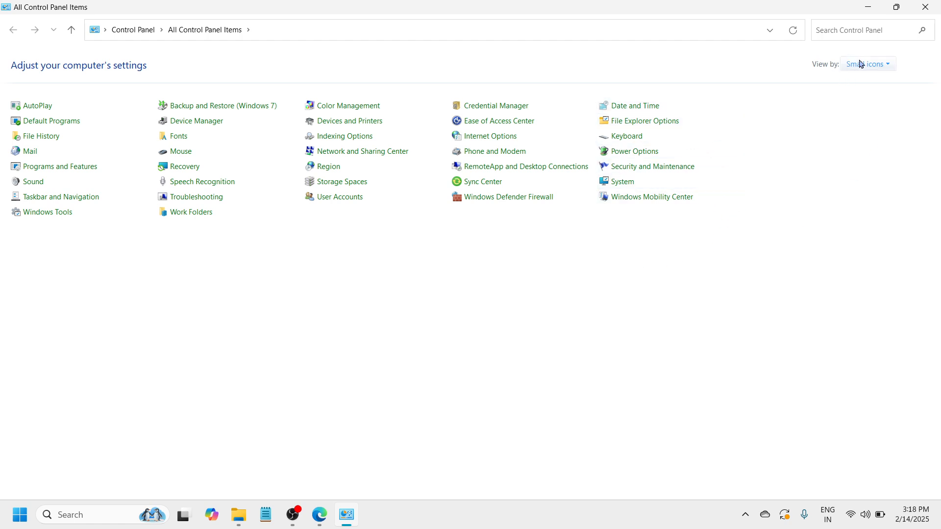
{"action": "left_click", "coordinate": [883, 65]}
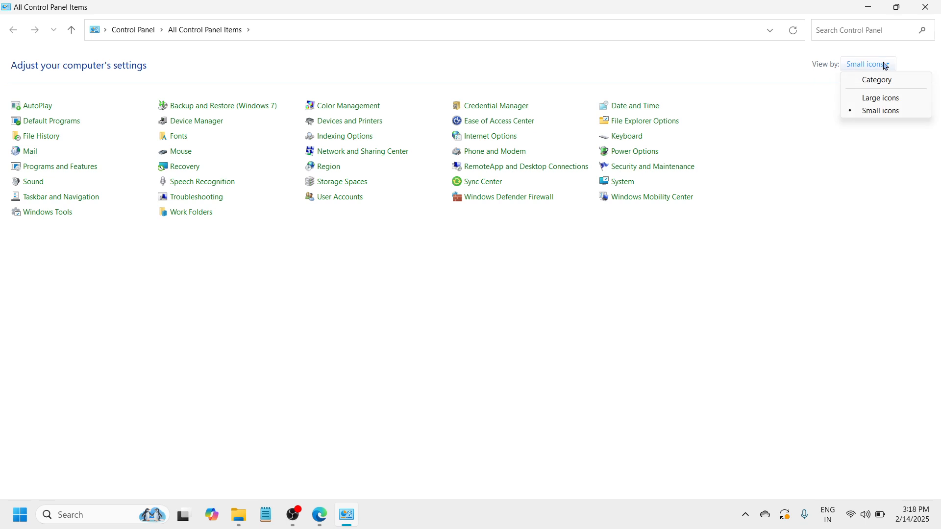
{"action": "left_click", "coordinate": [887, 100]}
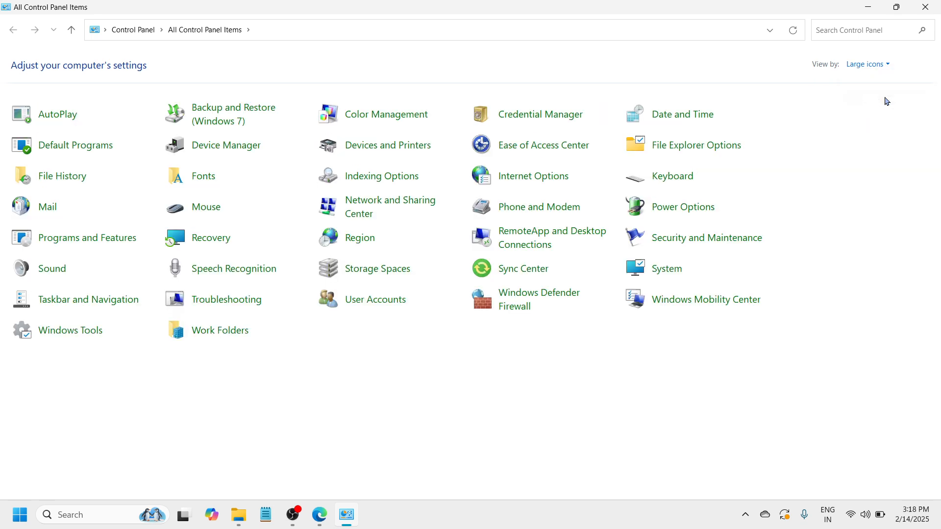
{"action": "left_click", "coordinate": [874, 66]}
{"action": "left_click", "coordinate": [883, 111]}
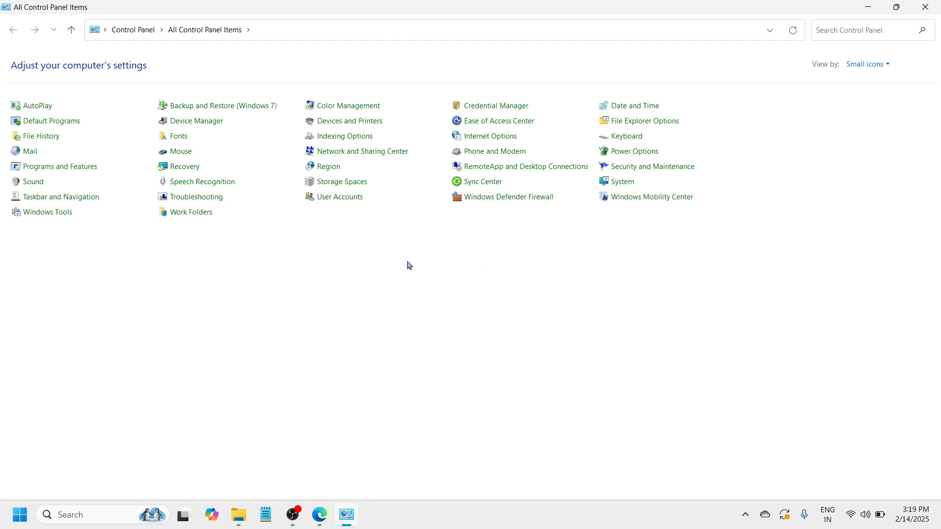
Step: Open the Internet Protocol Version 4 (TCP/IPv4) properties of the Wi-Fi adapter through the Network and Sharing Center's adapter settings
{"action": "left_click", "coordinate": [345, 156]}
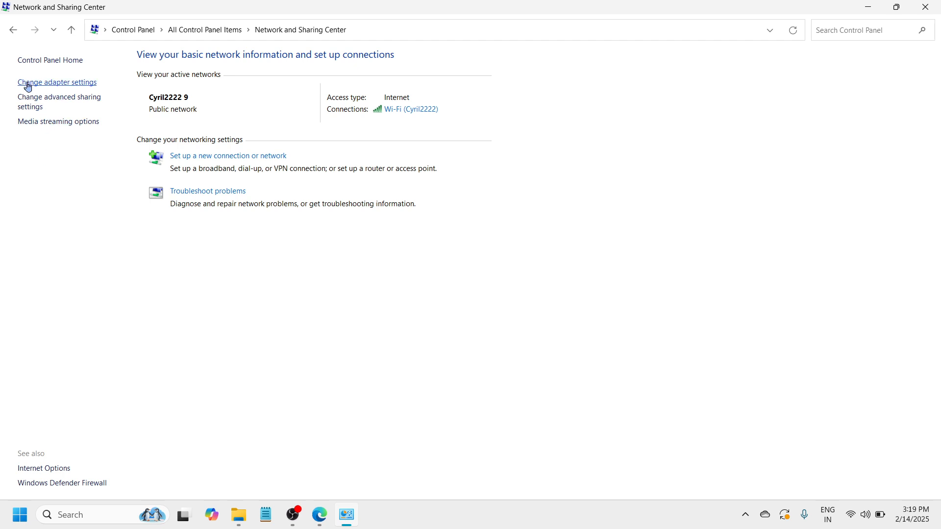
{"action": "left_click", "coordinate": [63, 81]}
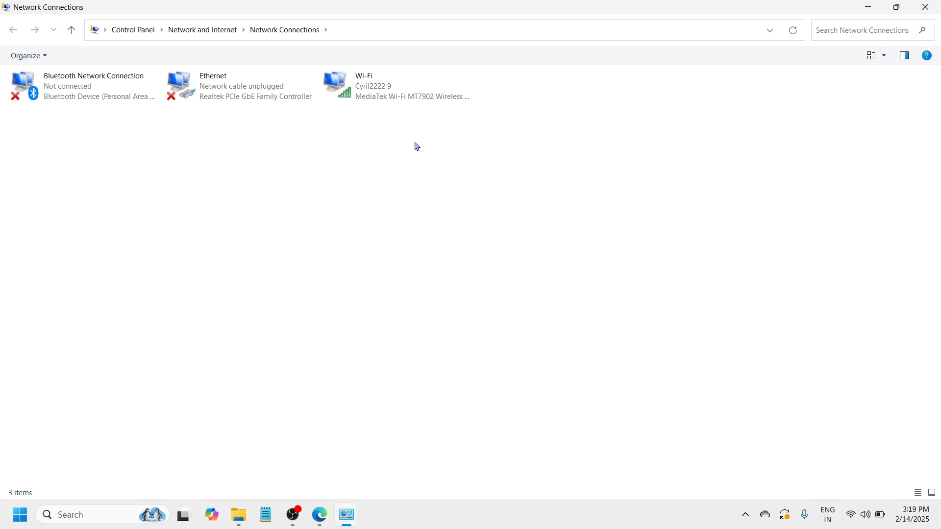
{"action": "left_click", "coordinate": [409, 97]}
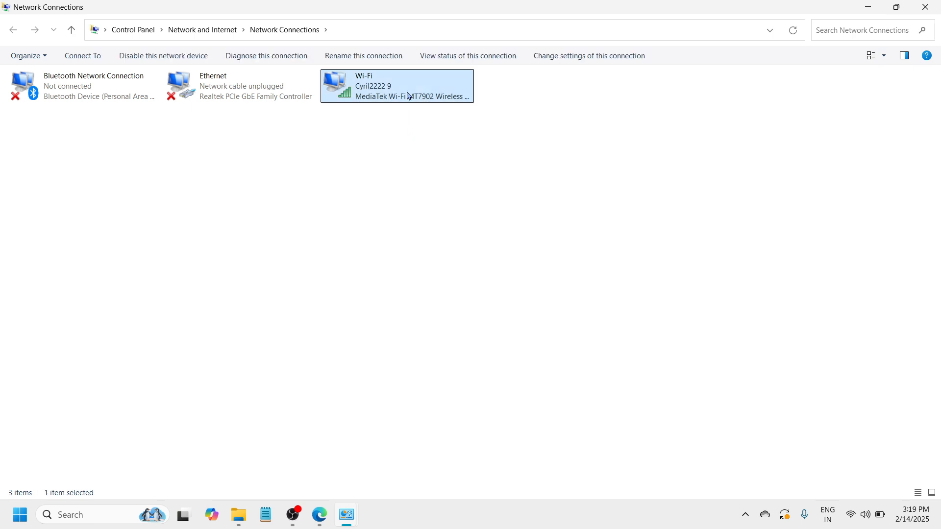
{"action": "right_click", "coordinate": [434, 83]}
{"action": "left_click", "coordinate": [480, 211]}
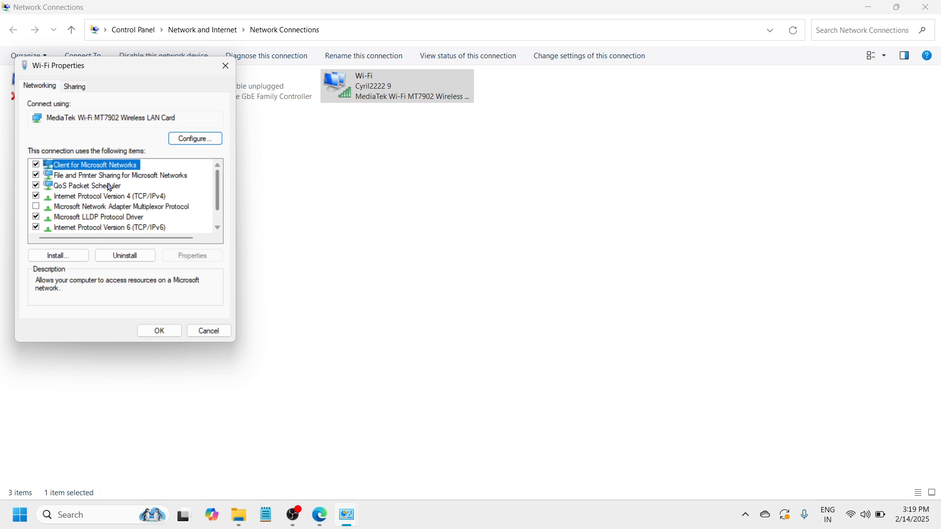
{"action": "left_click", "coordinate": [88, 198]}
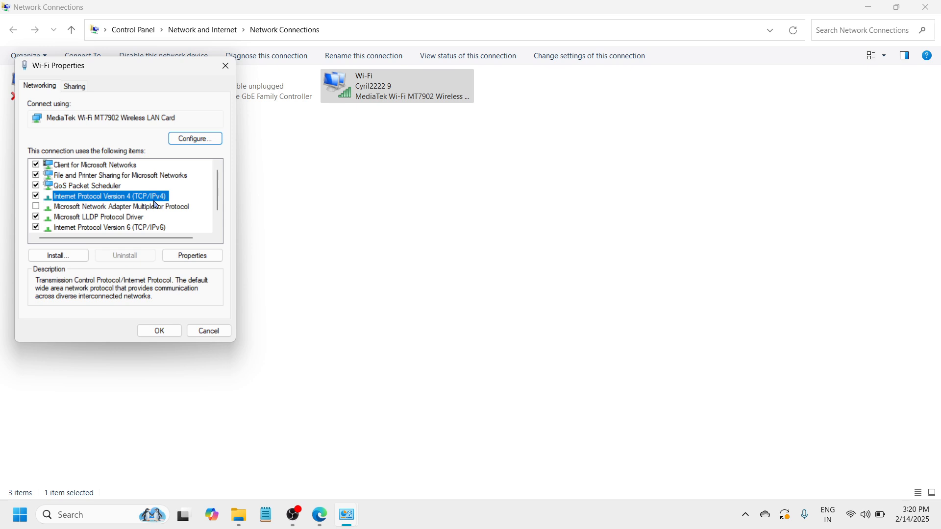
{"action": "left_click", "coordinate": [178, 257]}
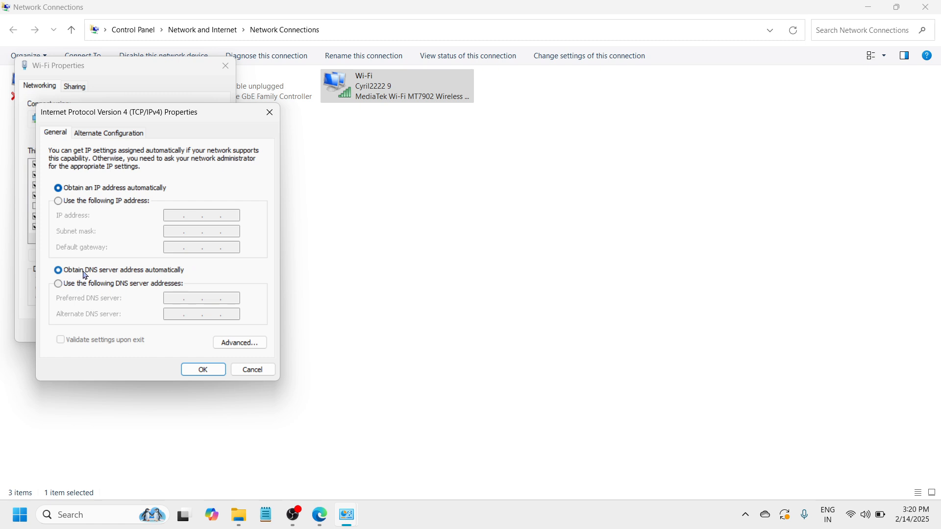
Step: Set the preferred DNS server to 8.8.8.8 and the alternate to 8.8.4.4, and save the Wi-Fi connection's properties
{"action": "left_click", "coordinate": [58, 284]}
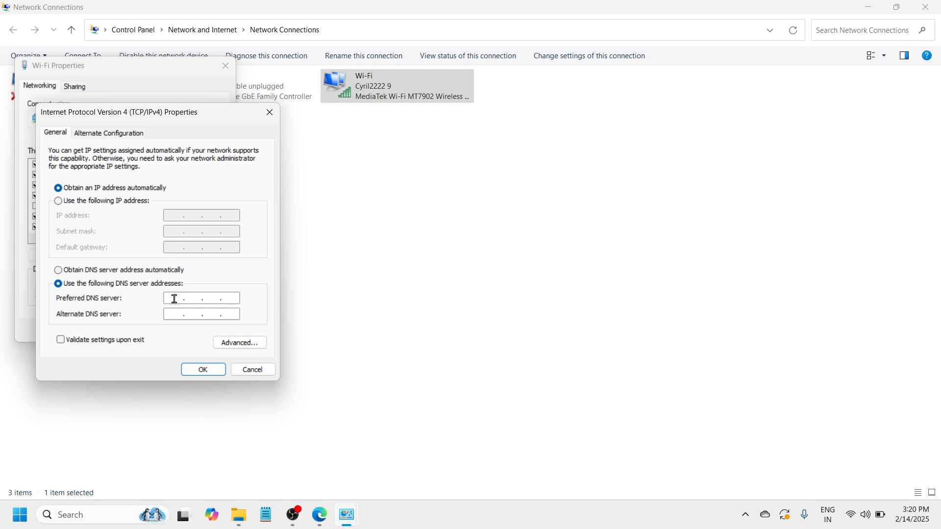
{"action": "type", "text": "8.8.8.8"}
{"action": "left_click", "coordinate": [173, 313]}
{"action": "type", "text": "8.8"}
{"action": "type", "text": "4"}
{"action": "type", "text": "4"}
{"action": "left_click", "coordinate": [206, 370]}
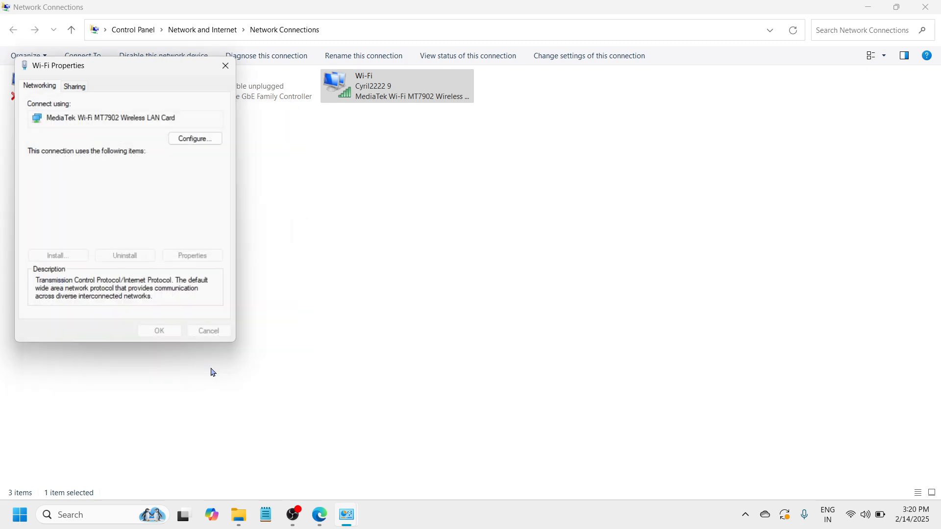
{"action": "left_click", "coordinate": [173, 329]}
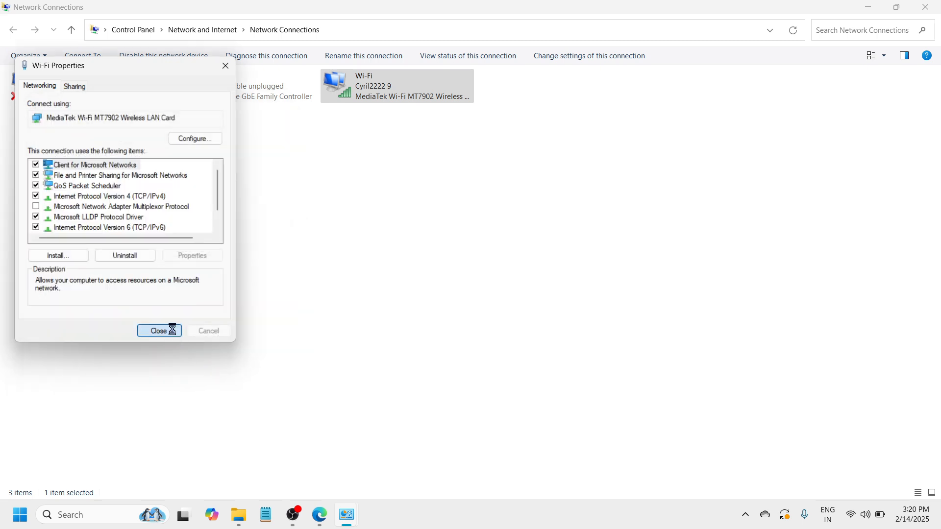
{"action": "left_click", "coordinate": [492, 286]}
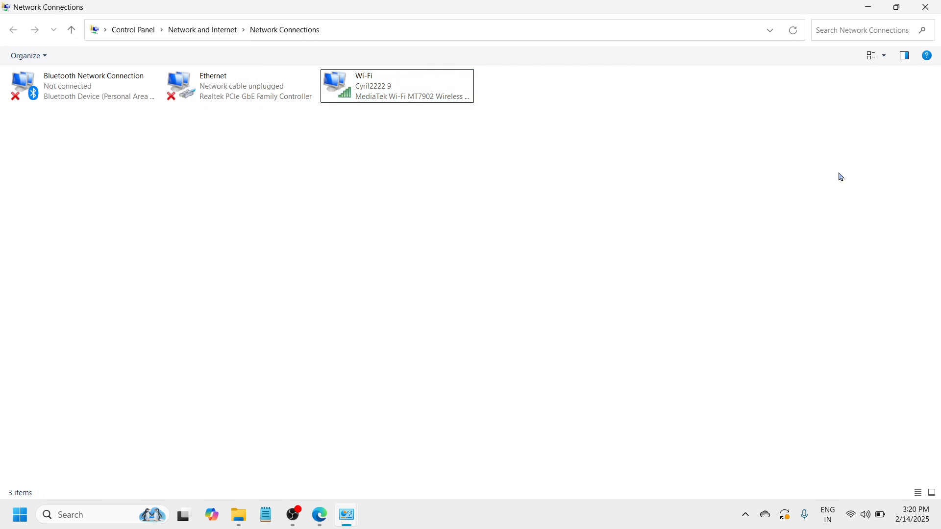